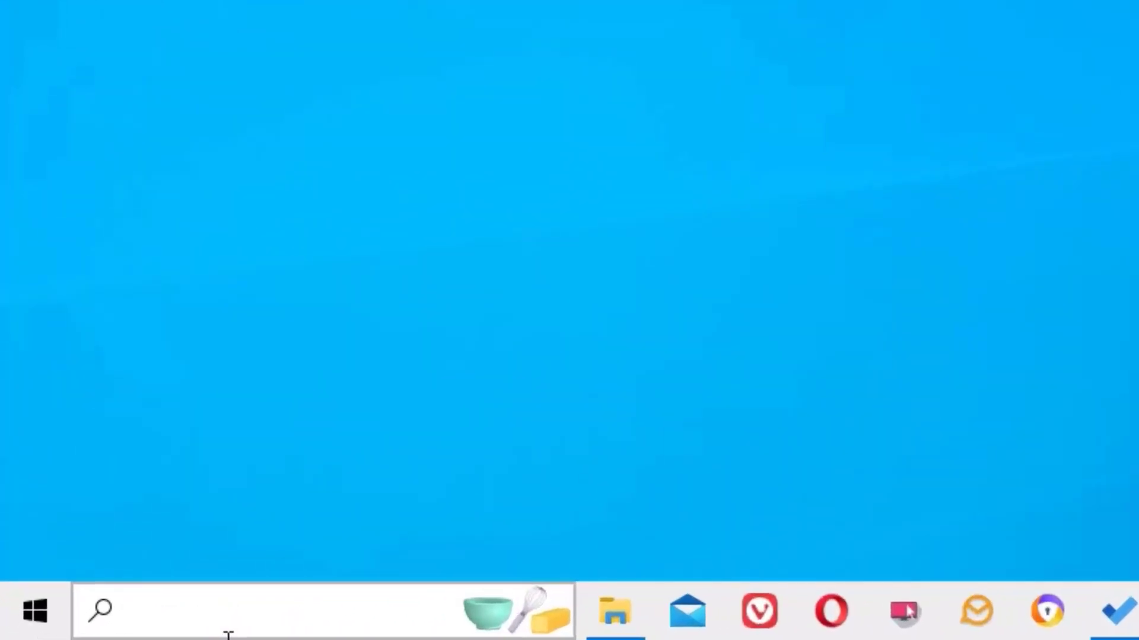
- Find Command Prompt via Start search for 'com' and launch it as administrator
click(67, 629)
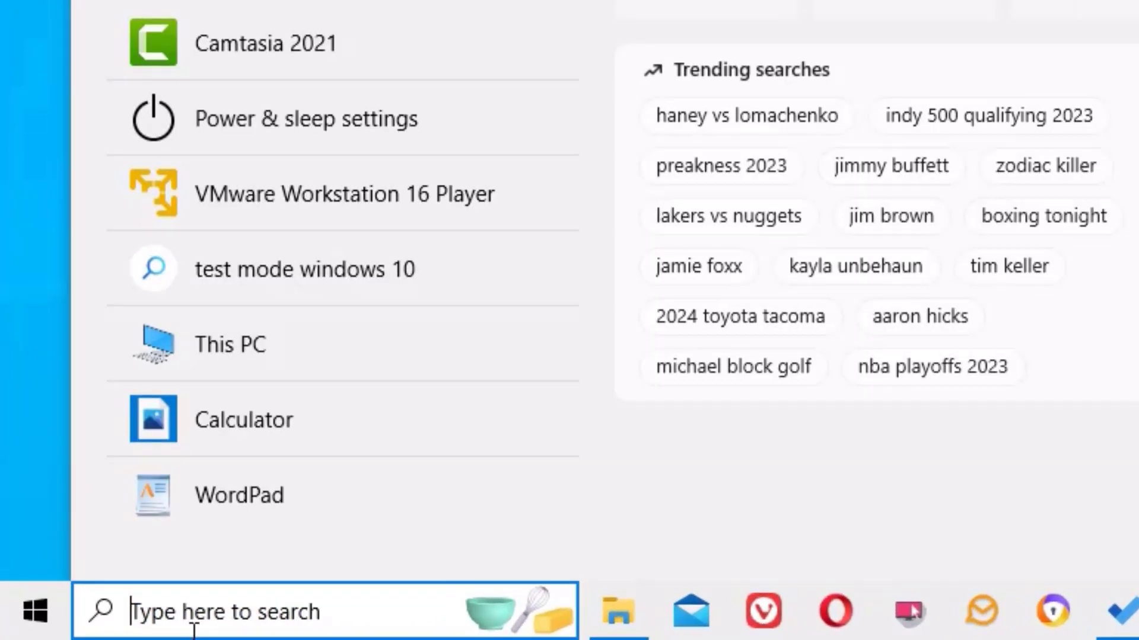
text(com)
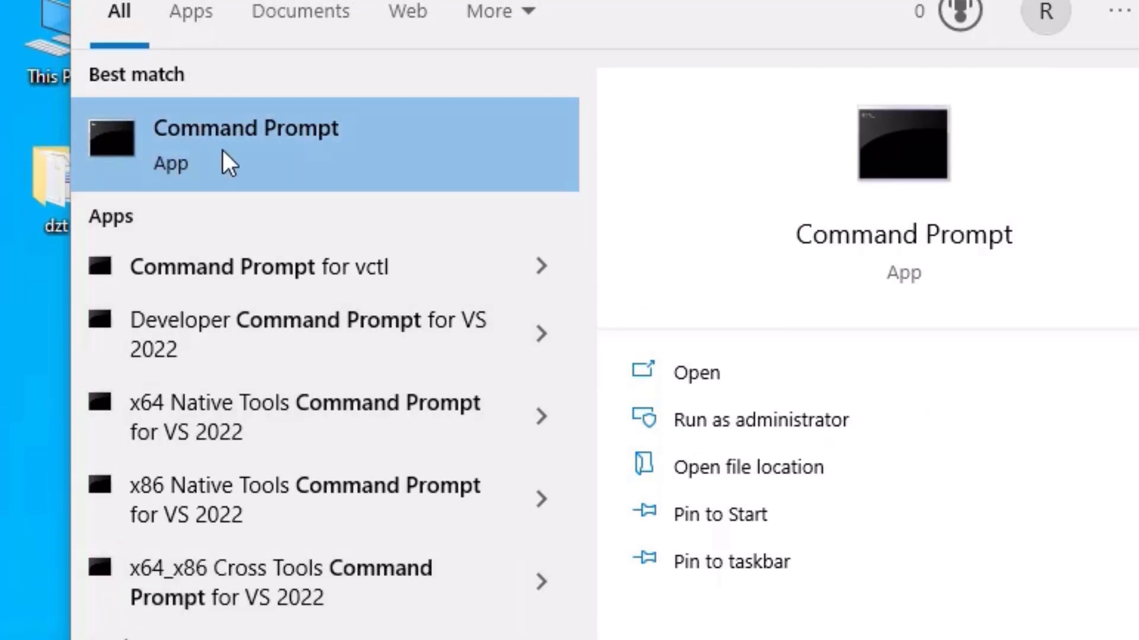
click(222, 151)
right_click(222, 151)
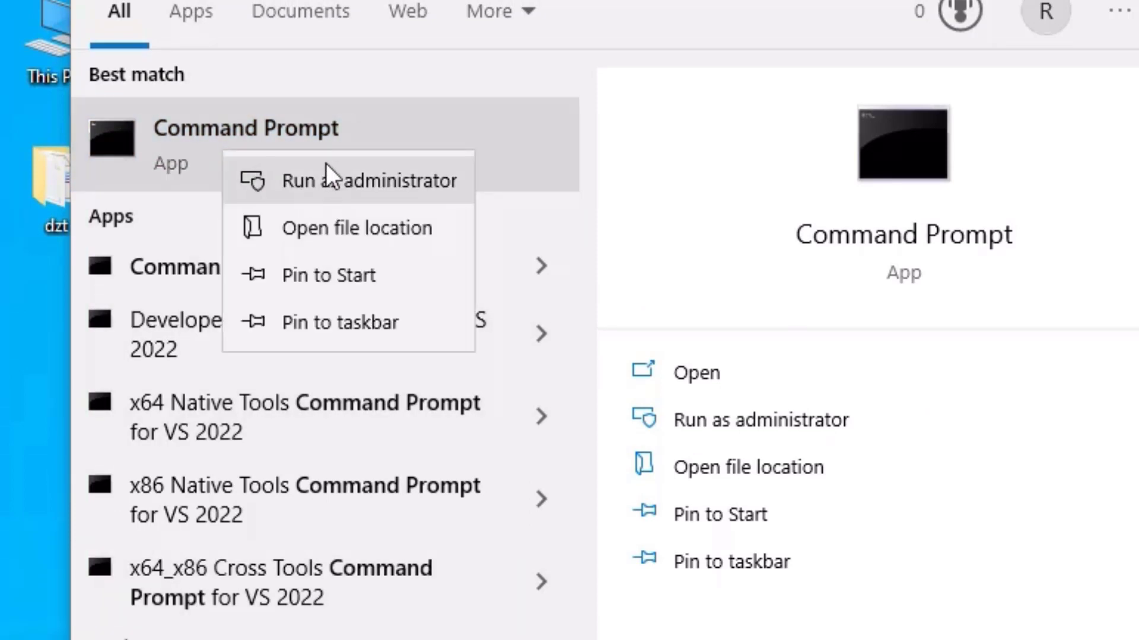
click(335, 191)
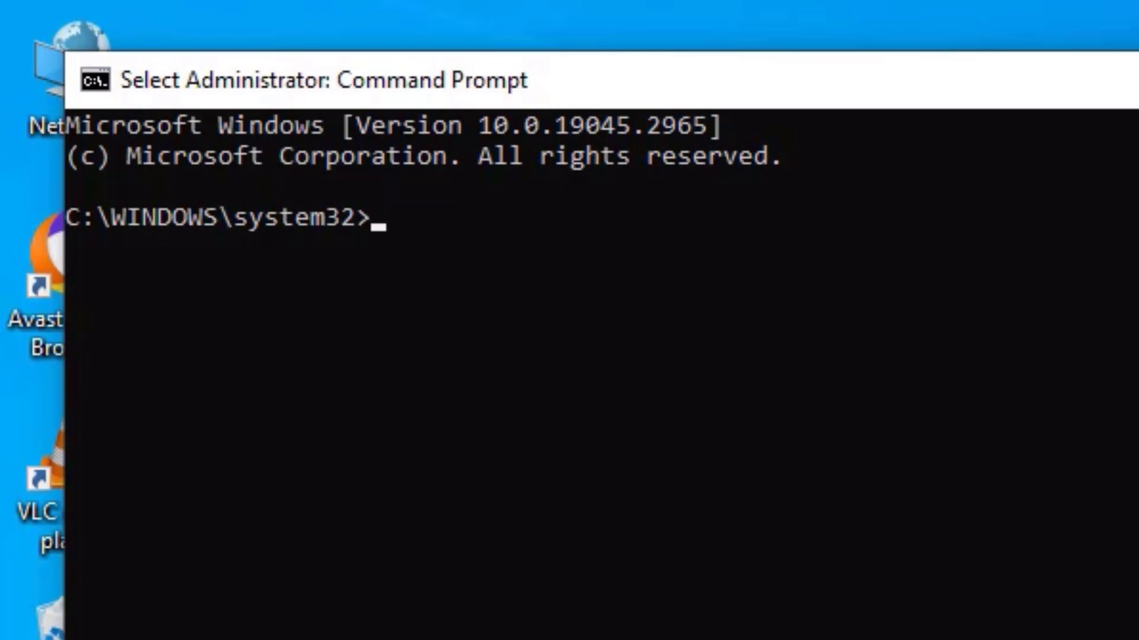
text(bcdedi)
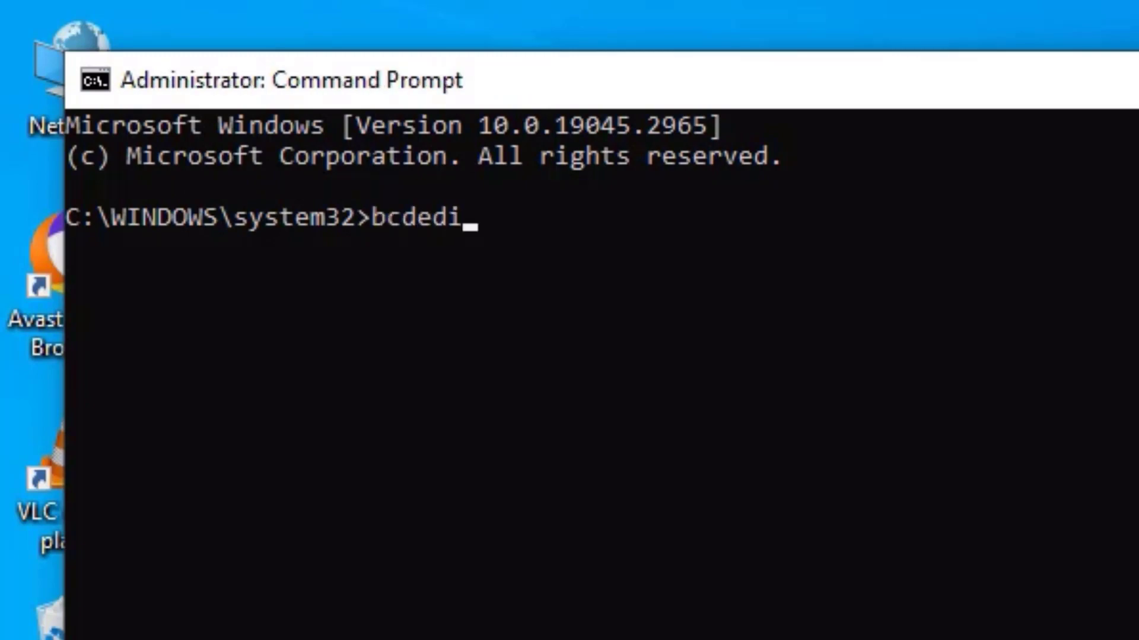
text(t.ex)
text(e)
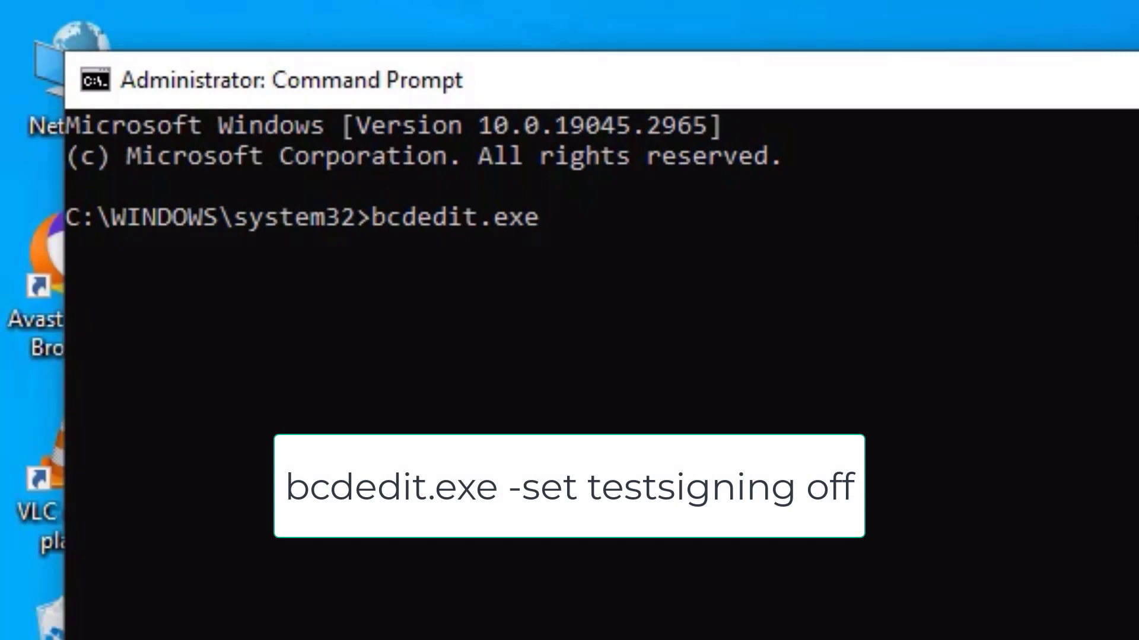
text( -set)
text( testsig)
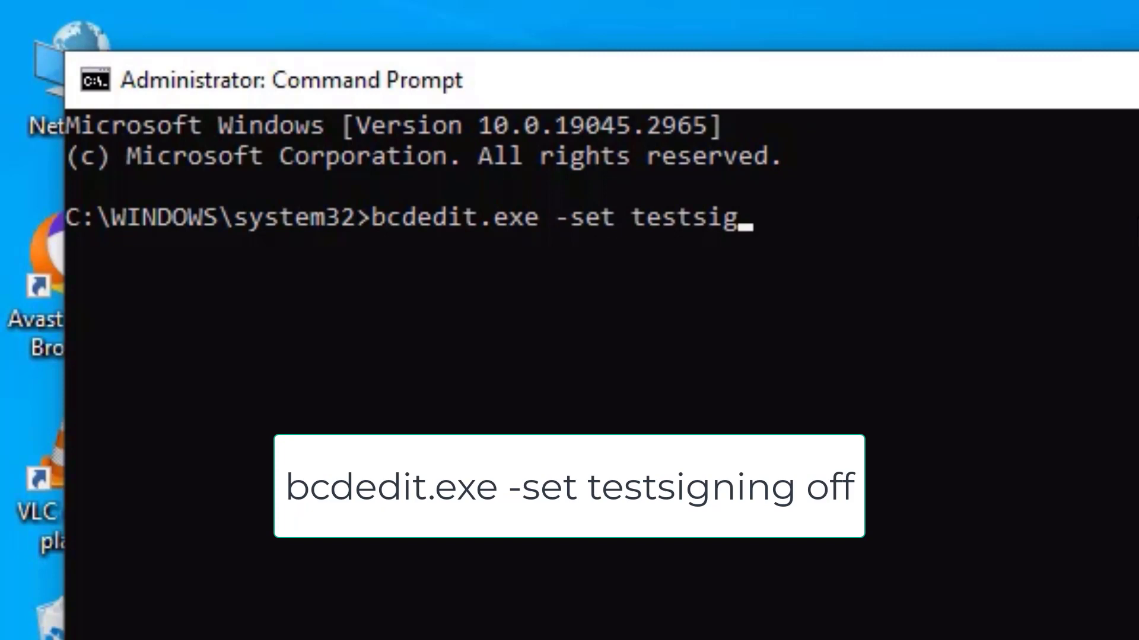
text(ning off)
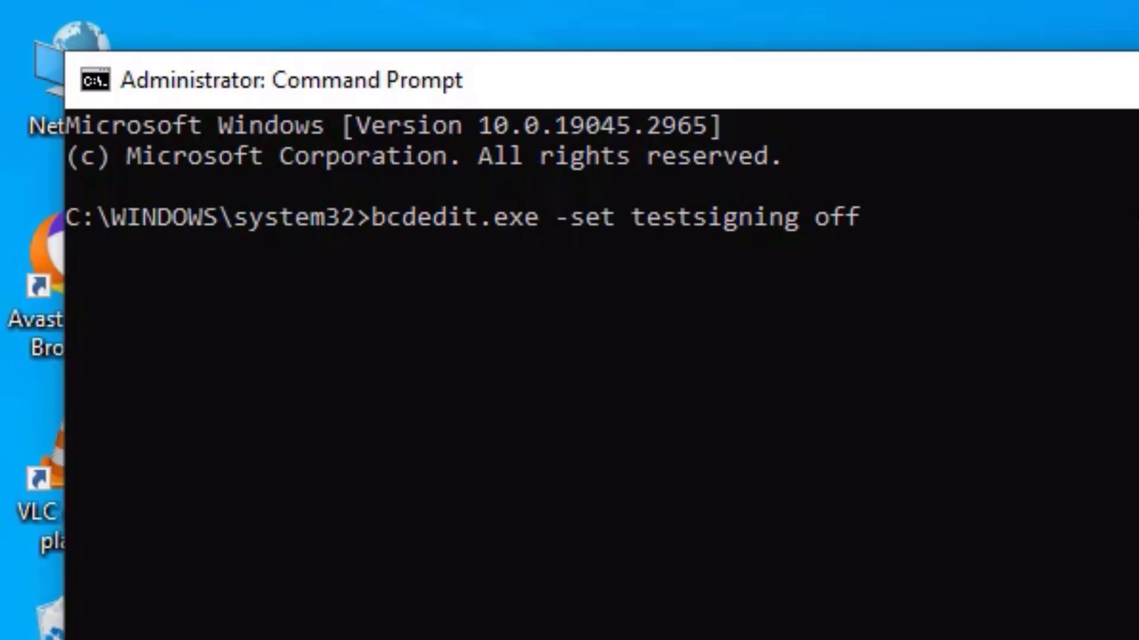
- Run 'bcdedit.exe -set testsigning off', completing successfully
key(Return)
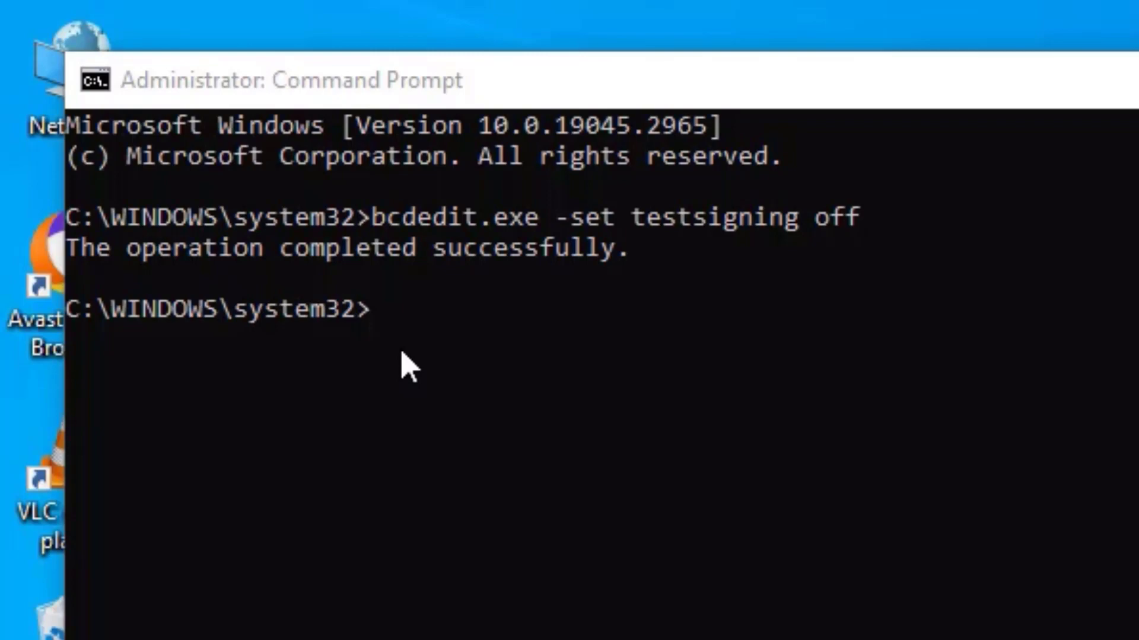
text(exit)
- Close the administrator Command Prompt, returning to the desktop without the Test Mode watermark
key(Return)
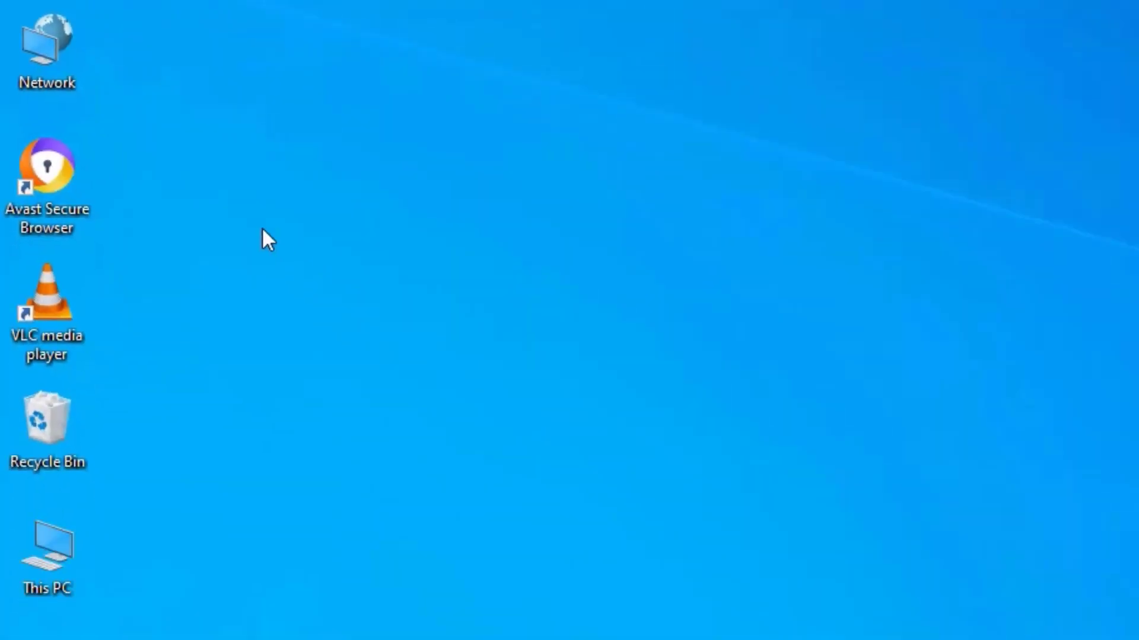